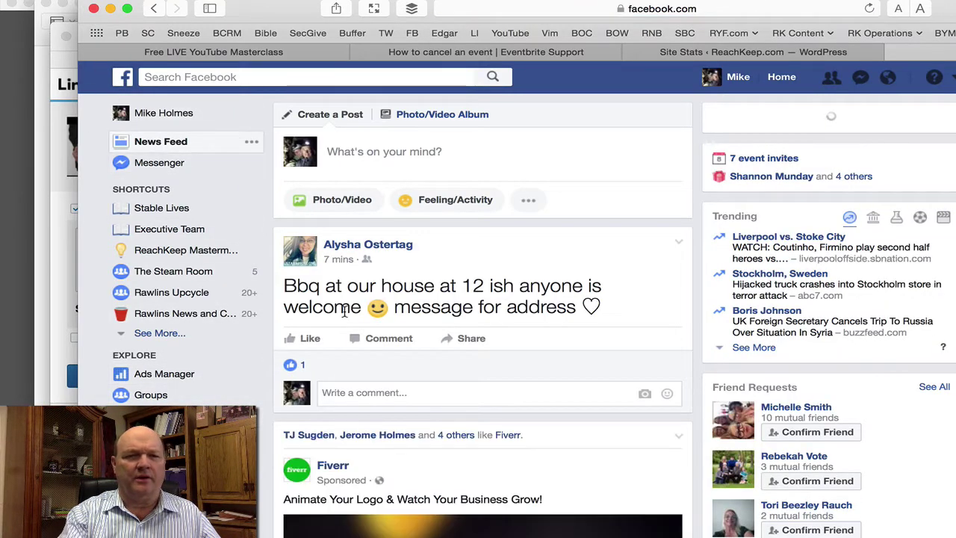
# Scroll down the loaded News Feed below the post composer
pyautogui.scroll(-10, 339, 310)
pyautogui.scroll(10, 345, 317)
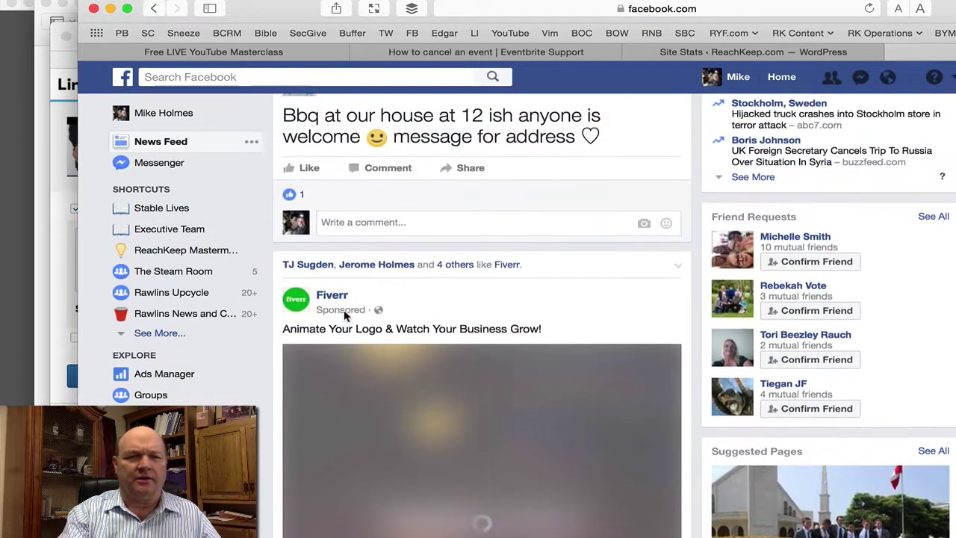
pyautogui.scroll(3, 345, 317)
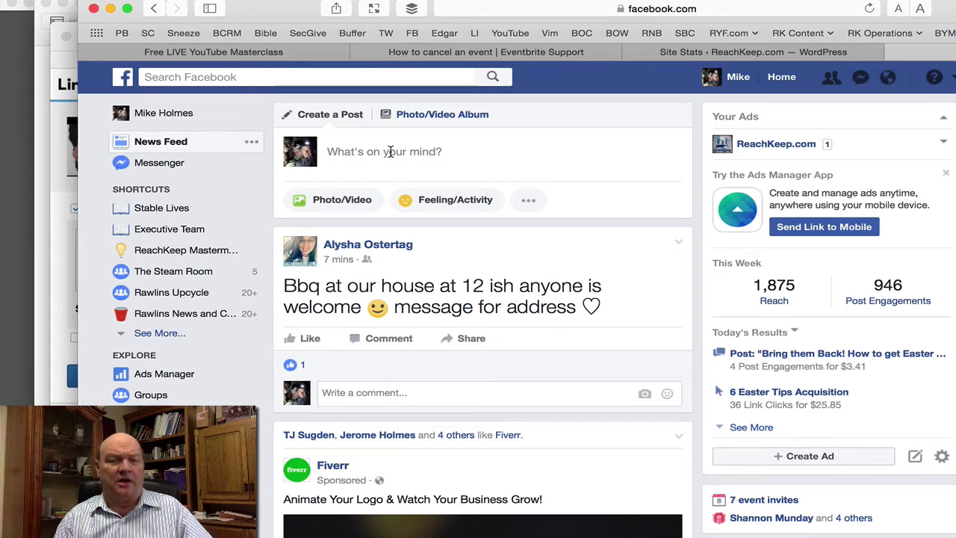
# Open your profile Timeline and scroll through it to review the Give Back Sunday shirt-photo post
pyautogui.click(738, 77)
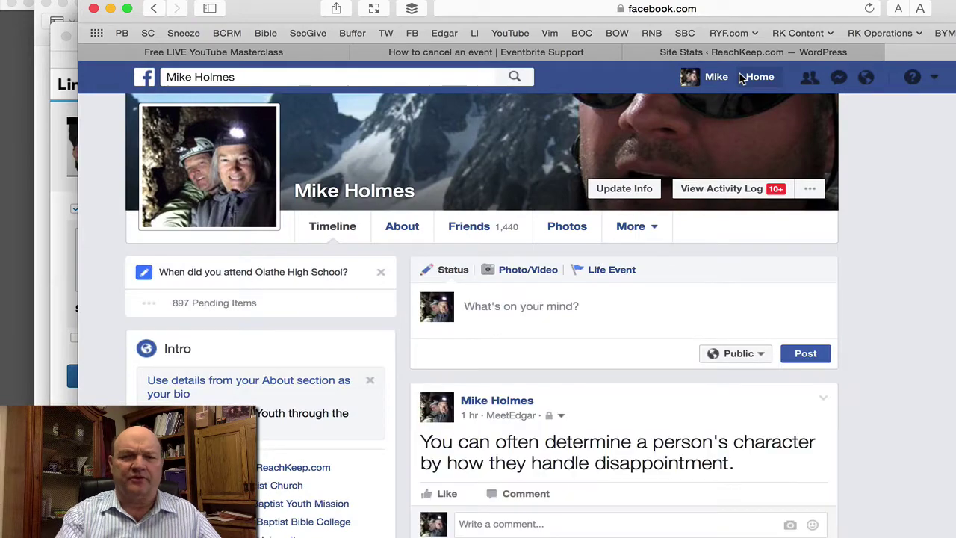
pyautogui.scroll(-10, 661, 478)
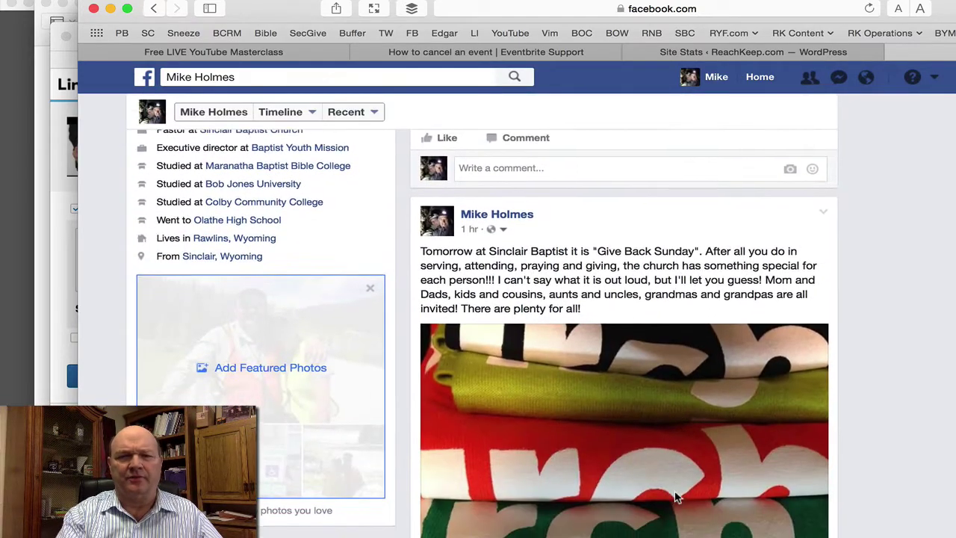
pyautogui.scroll(1, 675, 491)
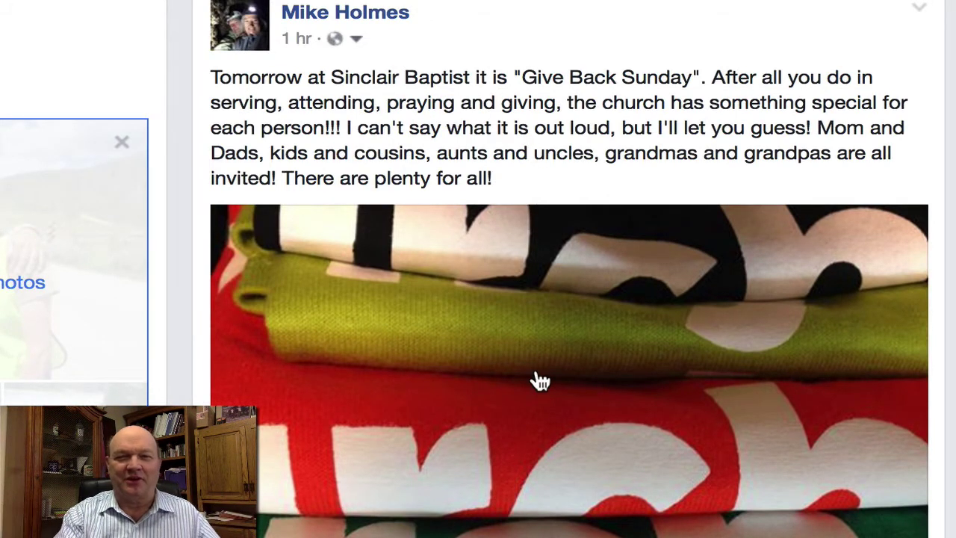
pyautogui.scroll(-1, 540, 380)
pyautogui.scroll(1, 540, 381)
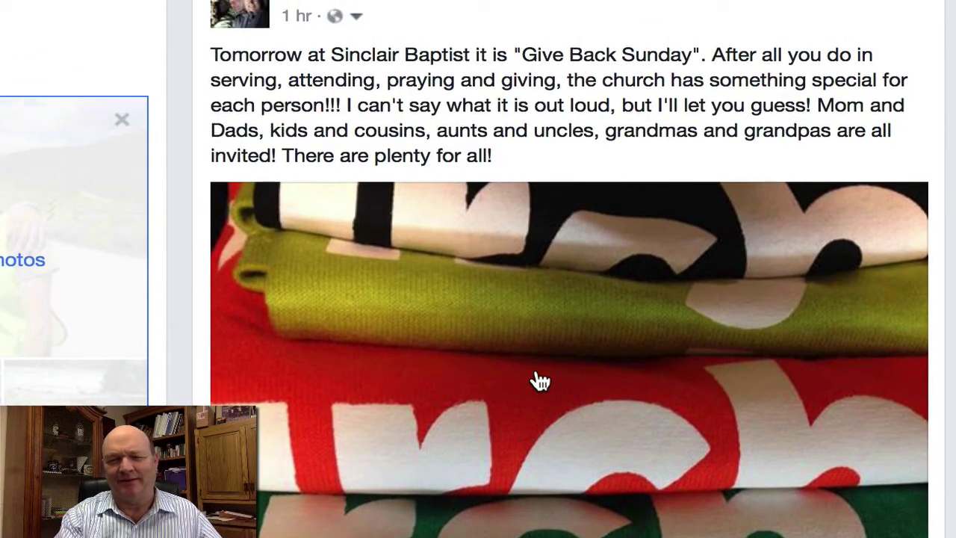
pyautogui.scroll(-1, 540, 381)
pyautogui.scroll(-3, 540, 381)
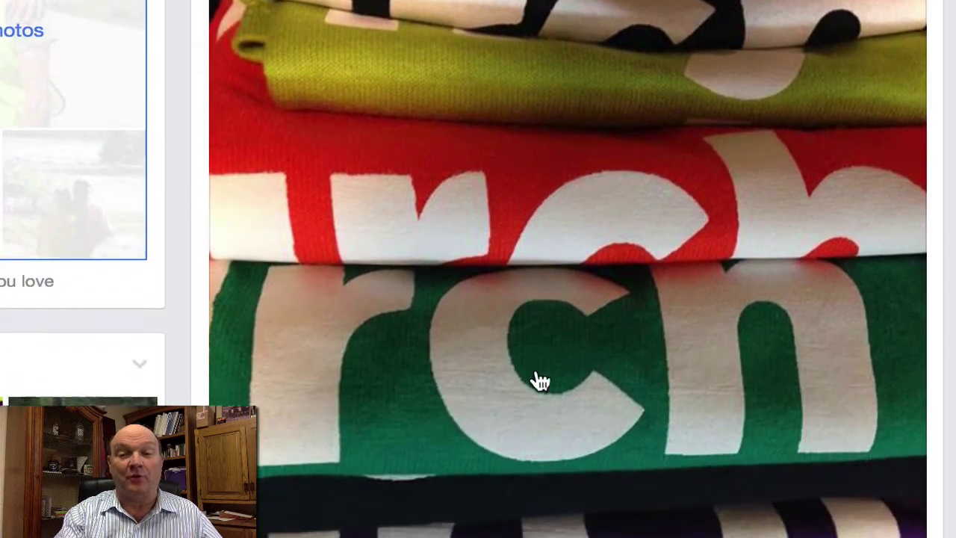
pyautogui.scroll(-4, 540, 381)
pyautogui.scroll(2, 540, 381)
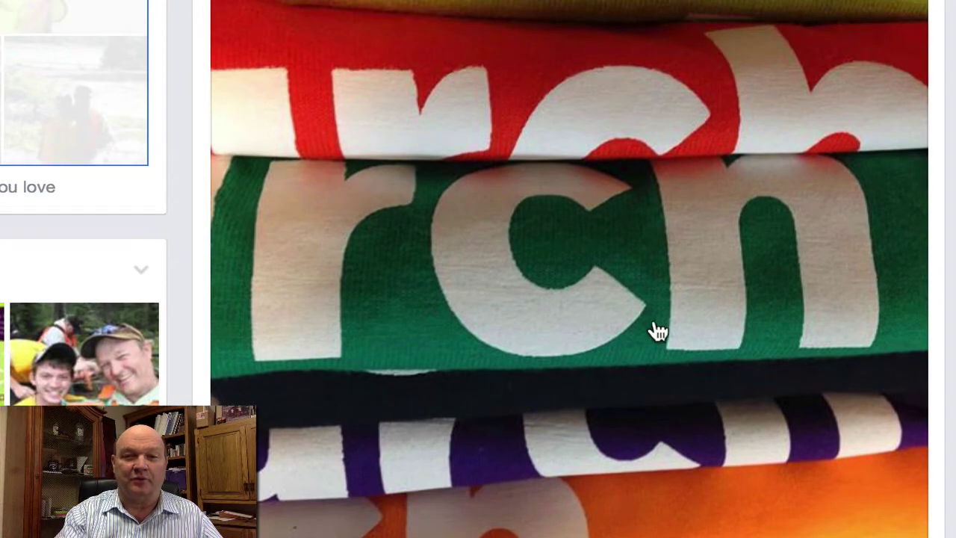
pyautogui.scroll(7, 652, 313)
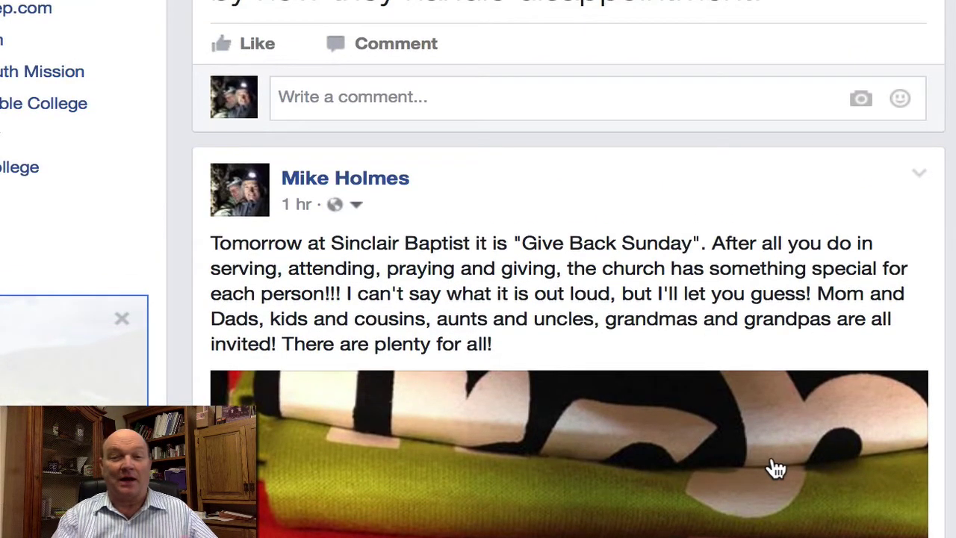
pyautogui.scroll(10, 551, 199)
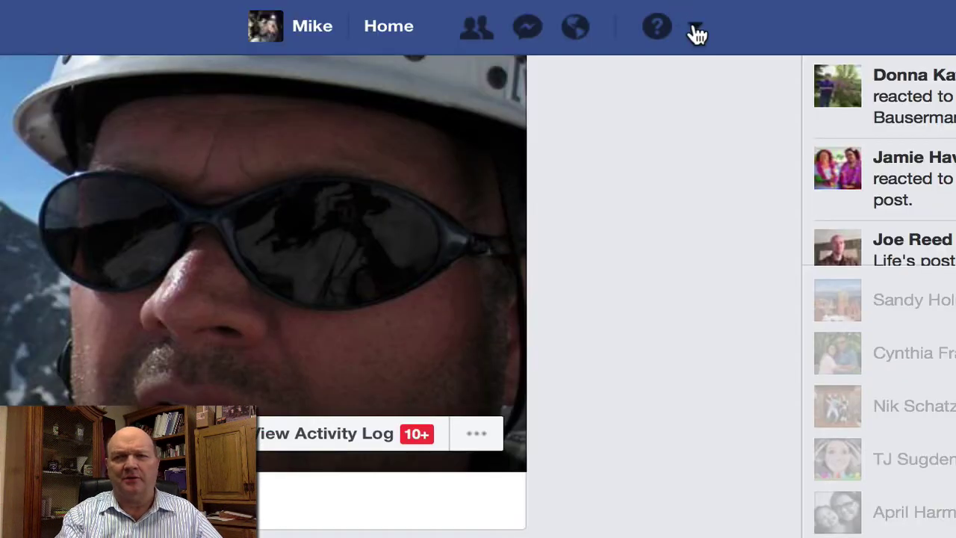
# Browse the Sinclair Baptist Church page's Easter Egg Hunt and Give Back Sunday posts, then return home
pyautogui.click(698, 31)
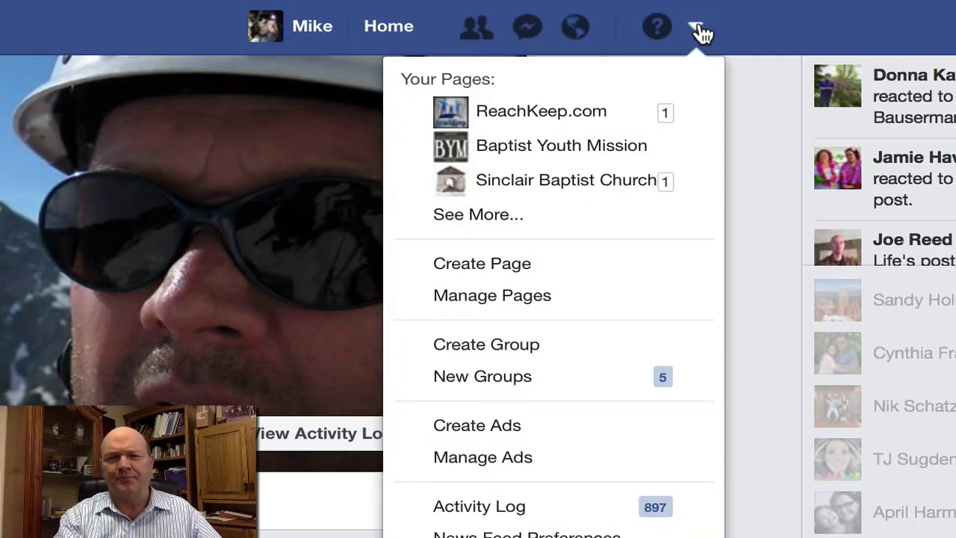
pyautogui.click(623, 181)
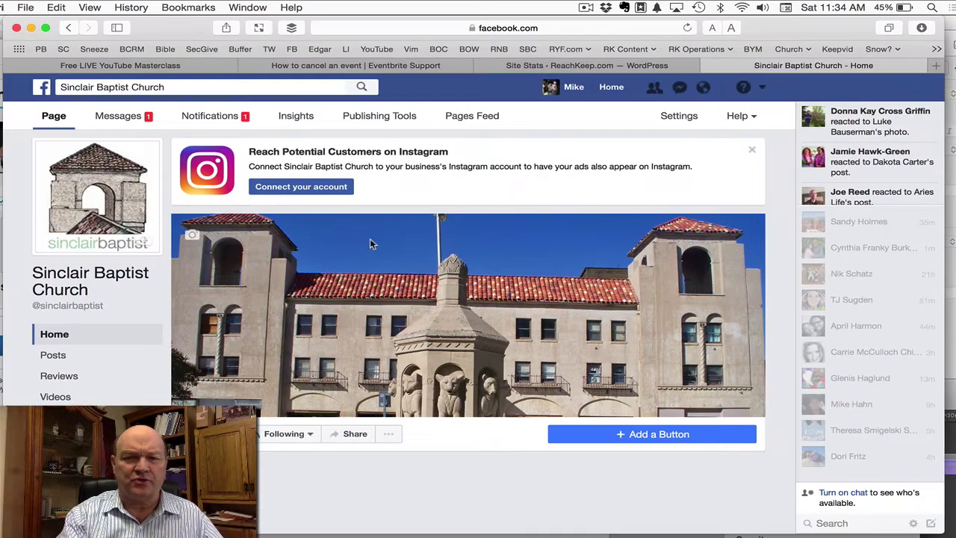
pyautogui.scroll(-5, 520, 345)
pyautogui.scroll(-10, 519, 345)
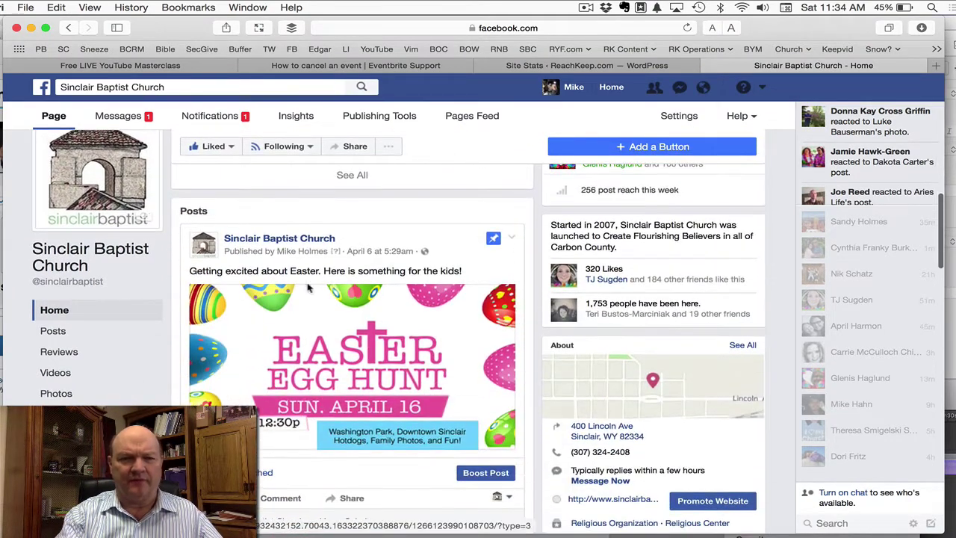
pyautogui.scroll(-10, 406, 362)
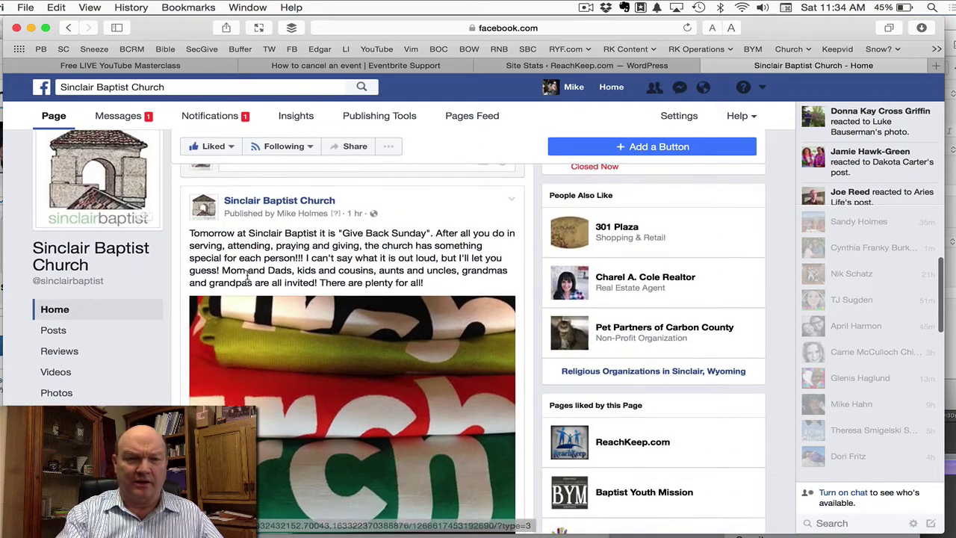
pyautogui.scroll(-3, 385, 409)
pyautogui.scroll(3, 385, 409)
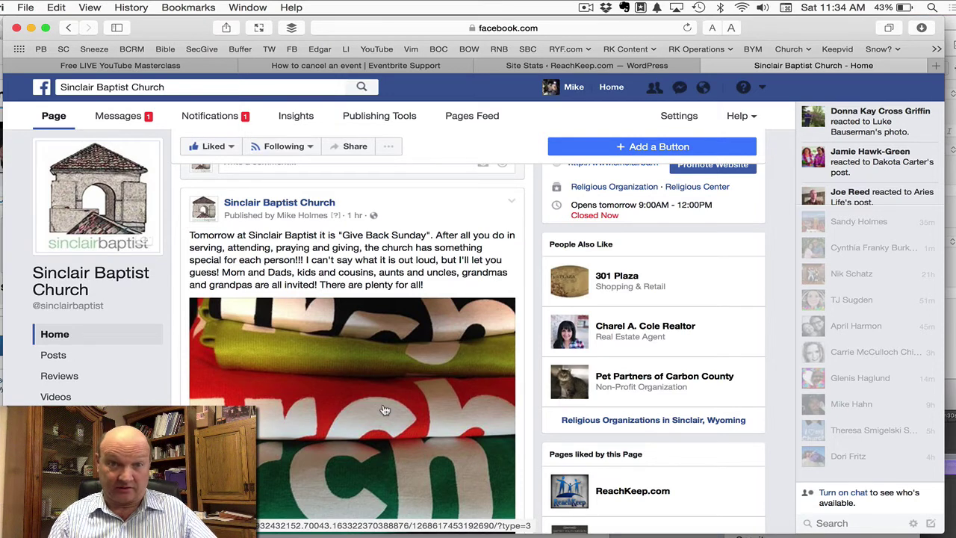
pyautogui.scroll(-5, 384, 410)
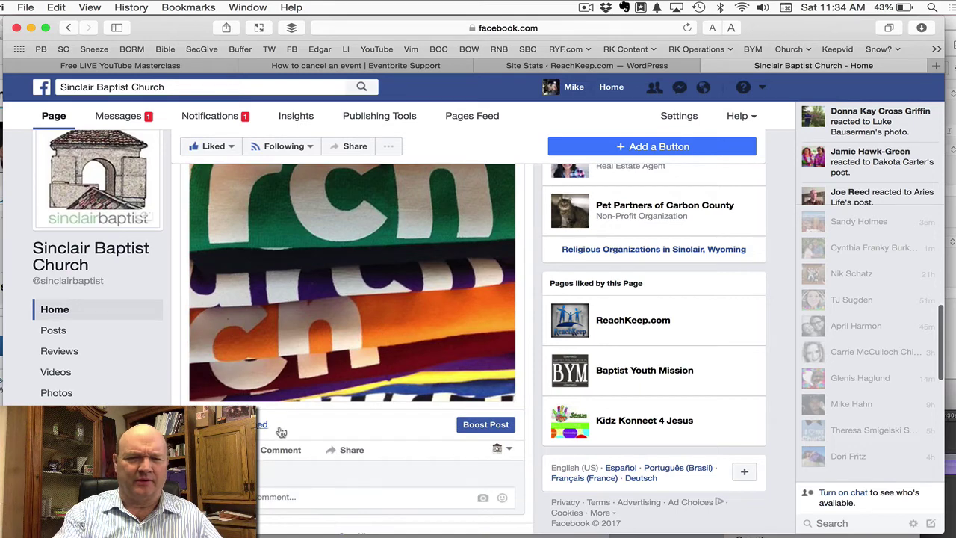
pyautogui.scroll(5, 362, 307)
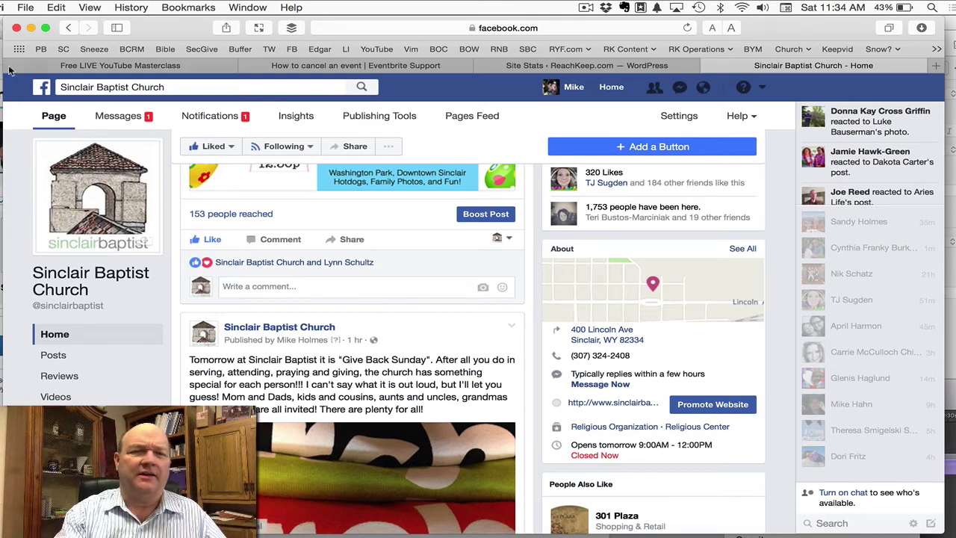
pyautogui.click(41, 87)
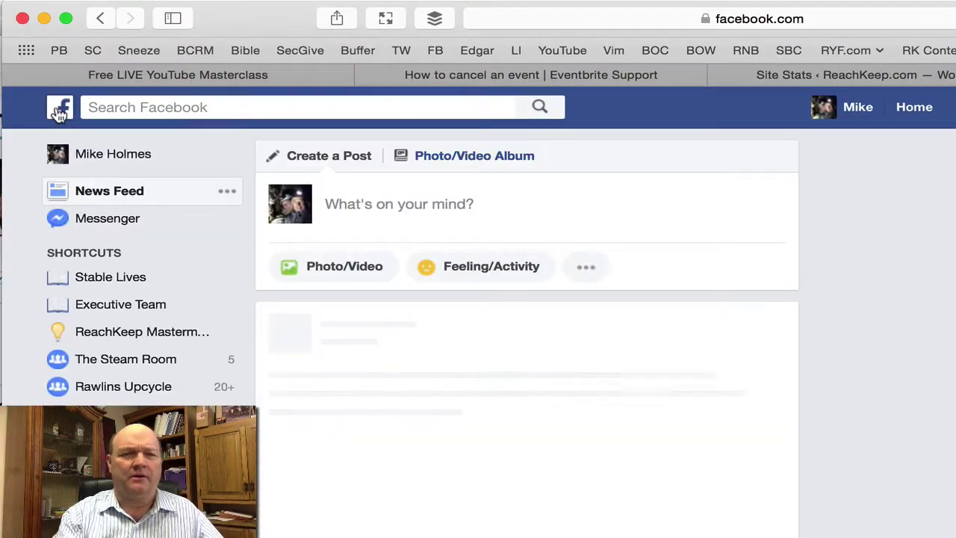
# Go from the News Feed's full Explore list to the Buy and Sell Groups page
pyautogui.scroll(-5, 124, 293)
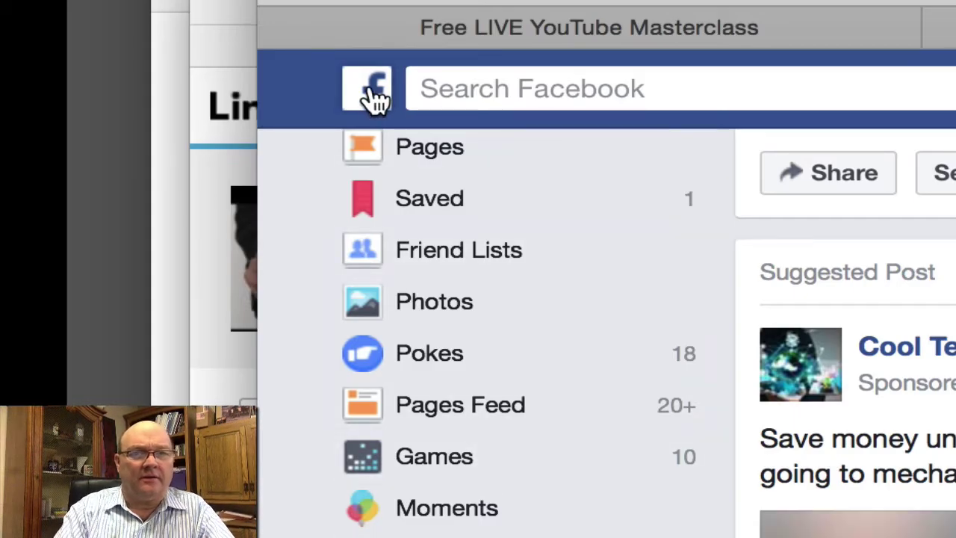
pyautogui.click(373, 91)
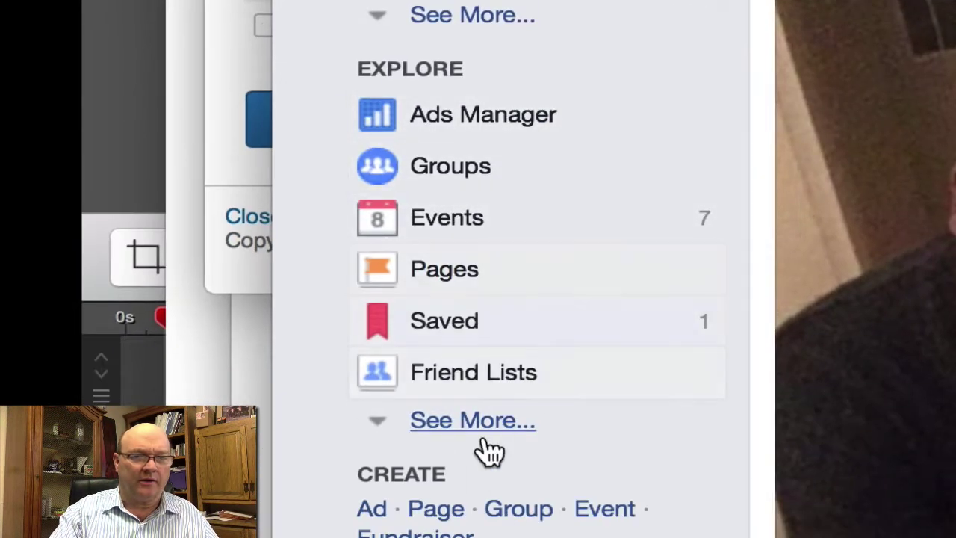
pyautogui.click(487, 422)
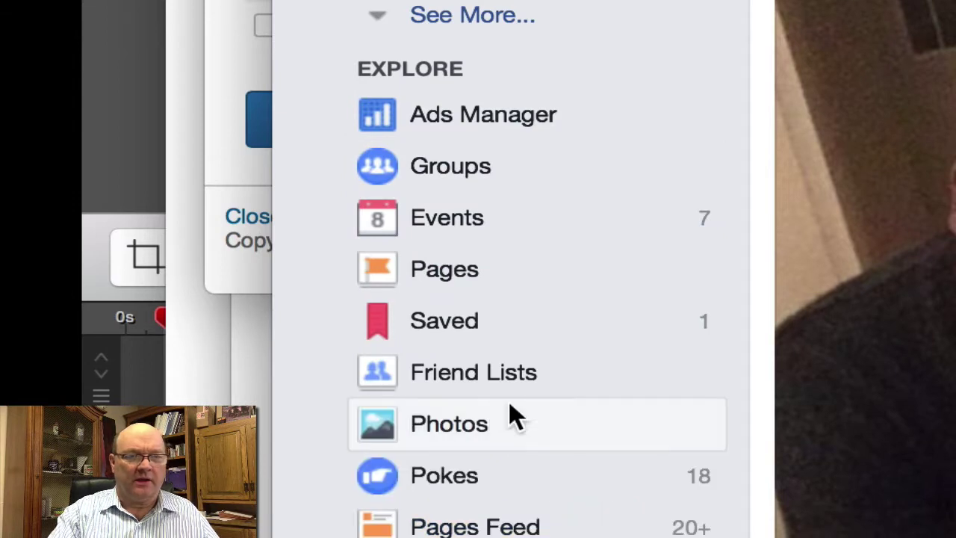
pyautogui.scroll(-3, 511, 410)
pyautogui.scroll(-10, 508, 403)
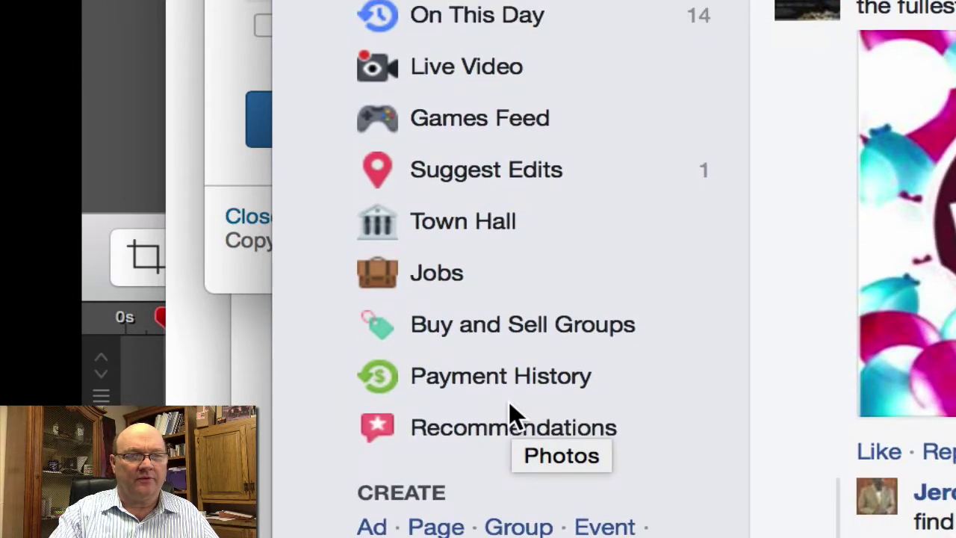
pyautogui.click(558, 319)
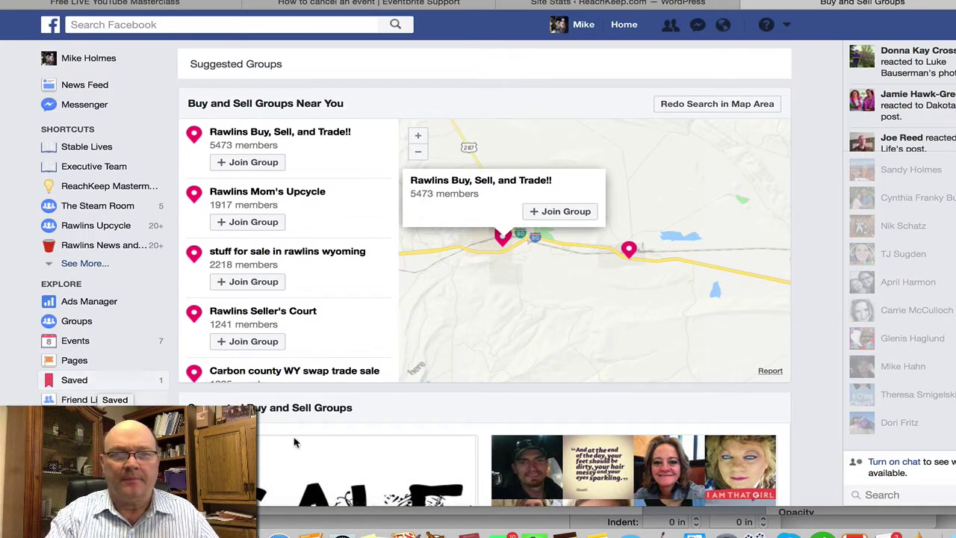
# Dismiss the Rawlins Buy, Sell, and Trade!! popup, then zoom the map out and pan around
pyautogui.click(686, 192)
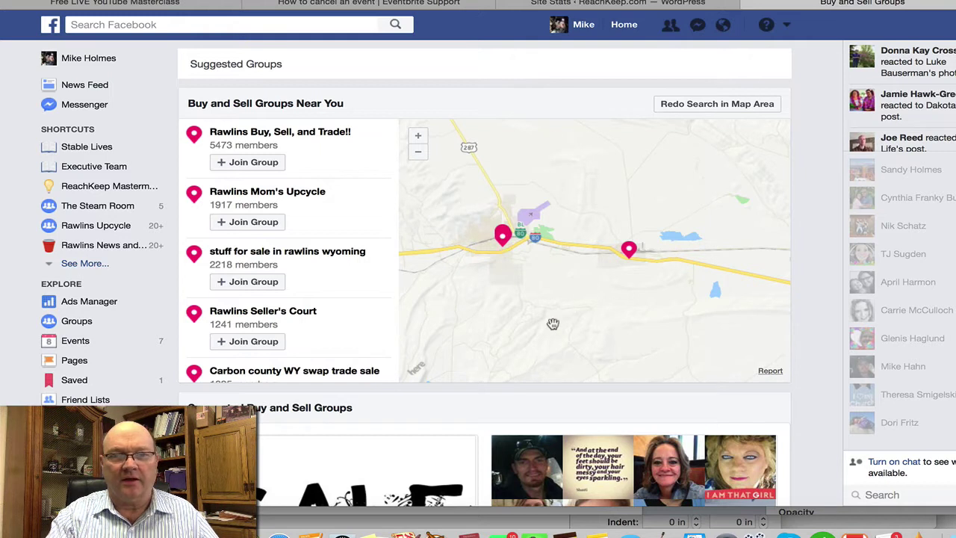
pyautogui.click(420, 157)
pyautogui.click(420, 157)
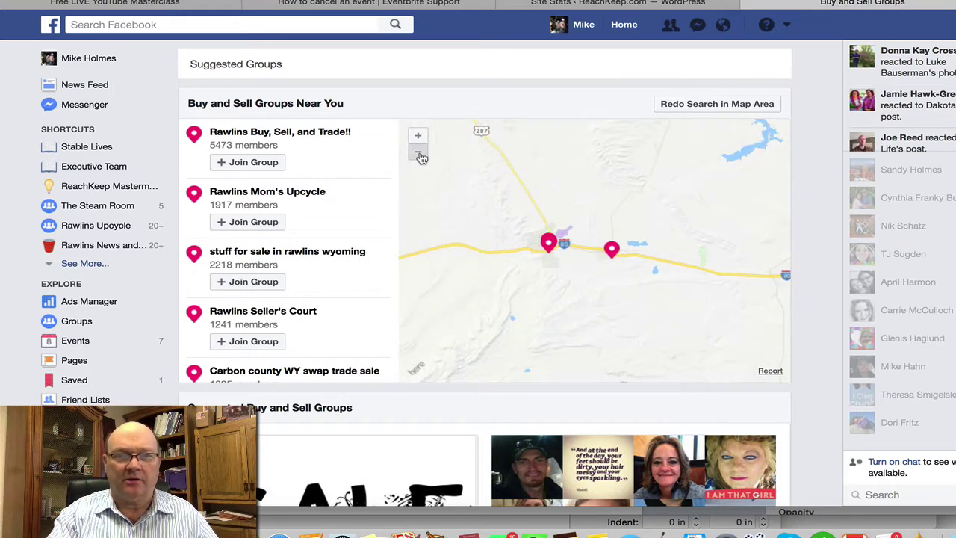
pyautogui.click(419, 156)
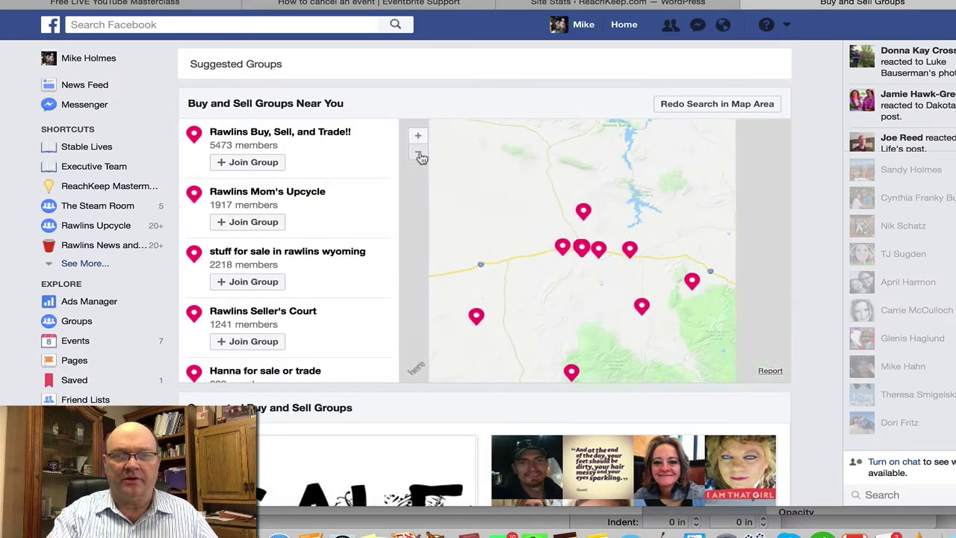
pyautogui.click(420, 157)
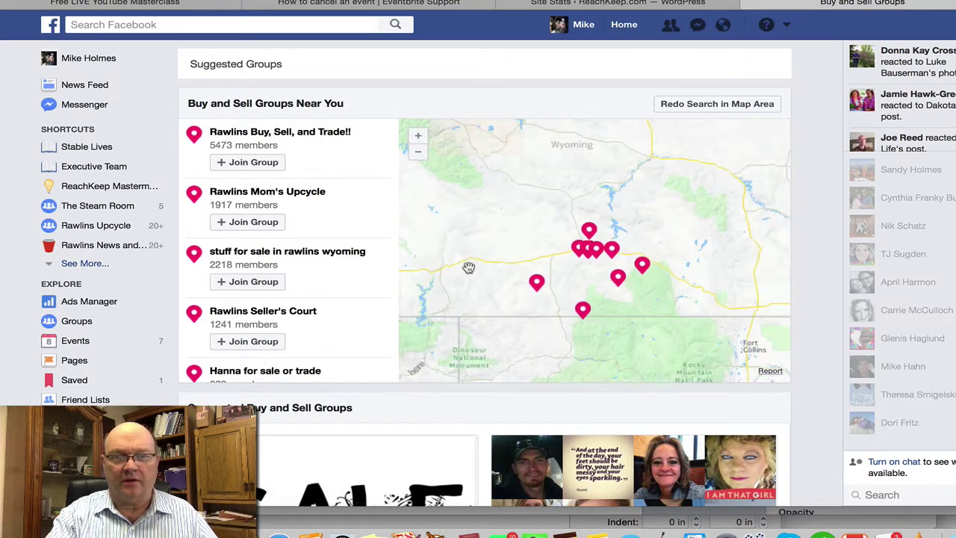
pyautogui.moveTo(478, 269); pyautogui.dragTo(587, 259)
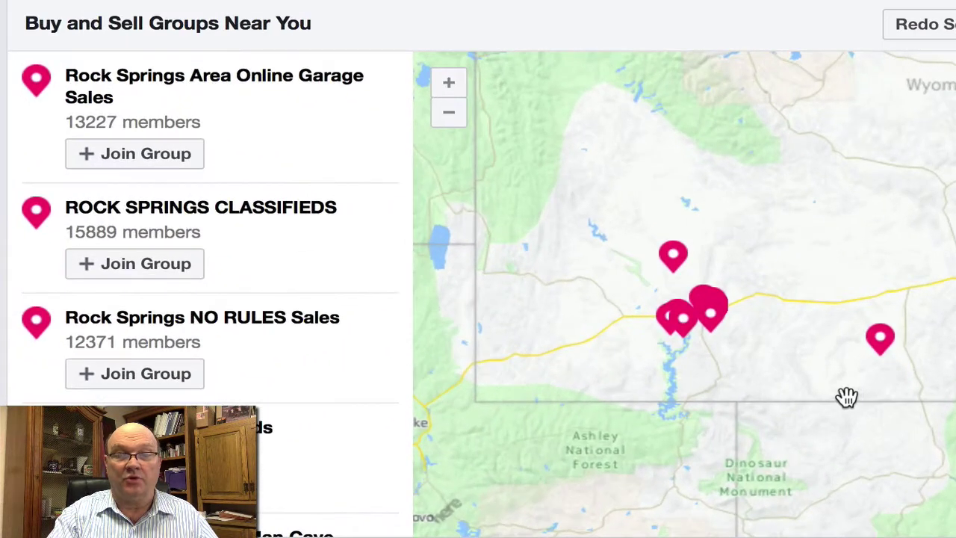
# Zoom back in and centre the map on the Rock Springs group pins
pyautogui.click(449, 86)
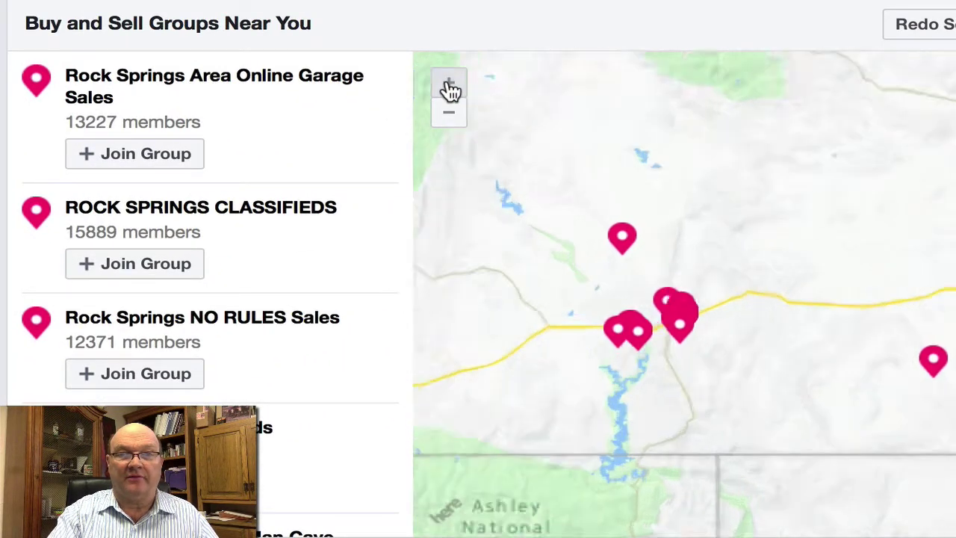
pyautogui.click(449, 86)
pyautogui.moveTo(662, 282); pyautogui.dragTo(821, 187)
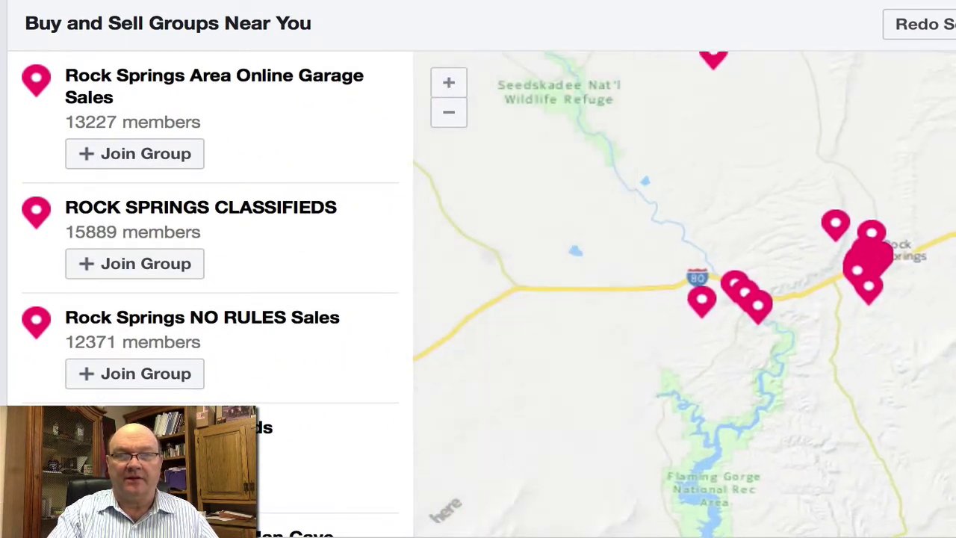
pyautogui.click(451, 83)
pyautogui.click(453, 84)
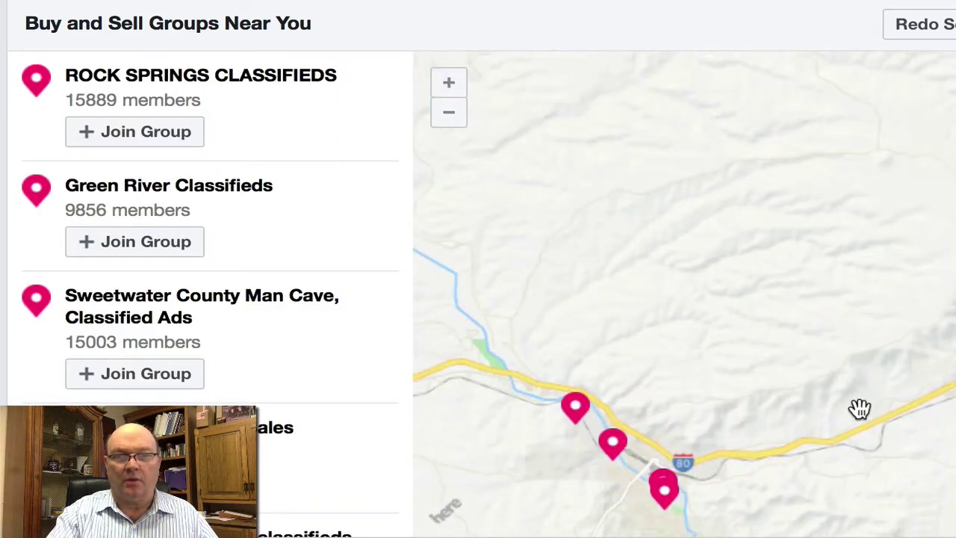
pyautogui.moveTo(844, 399); pyautogui.dragTo(608, 309)
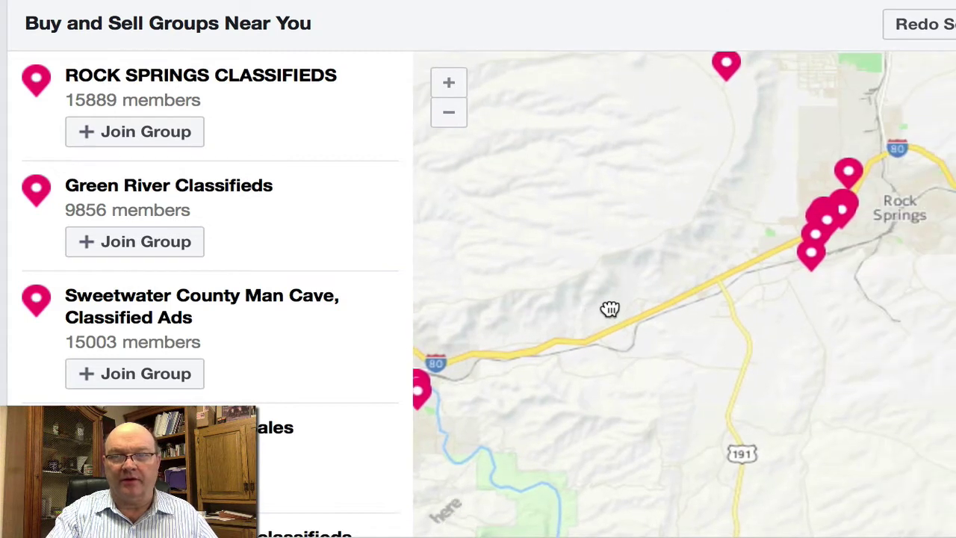
pyautogui.moveTo(955, 336); pyautogui.dragTo(907, 422)
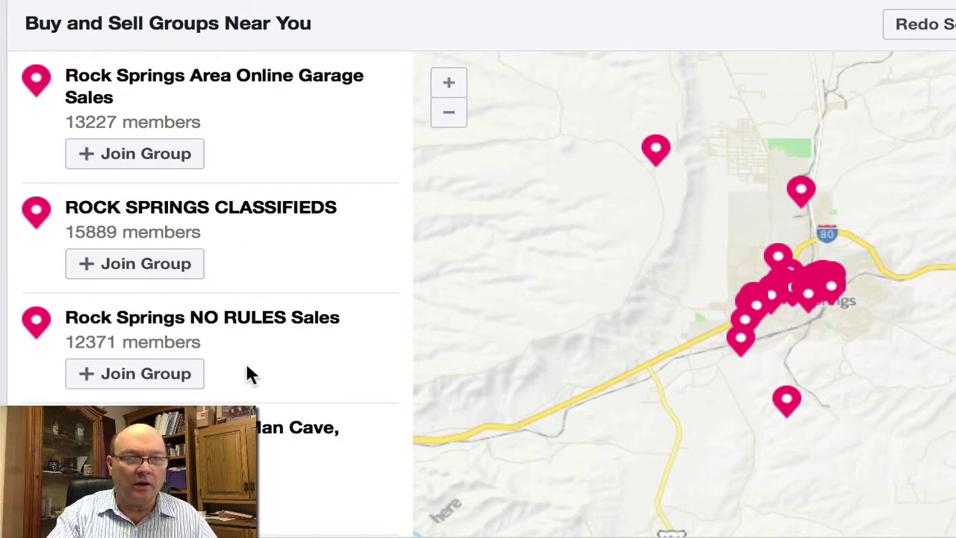
pyautogui.scroll(-3, 245, 361)
pyautogui.scroll(3, 245, 361)
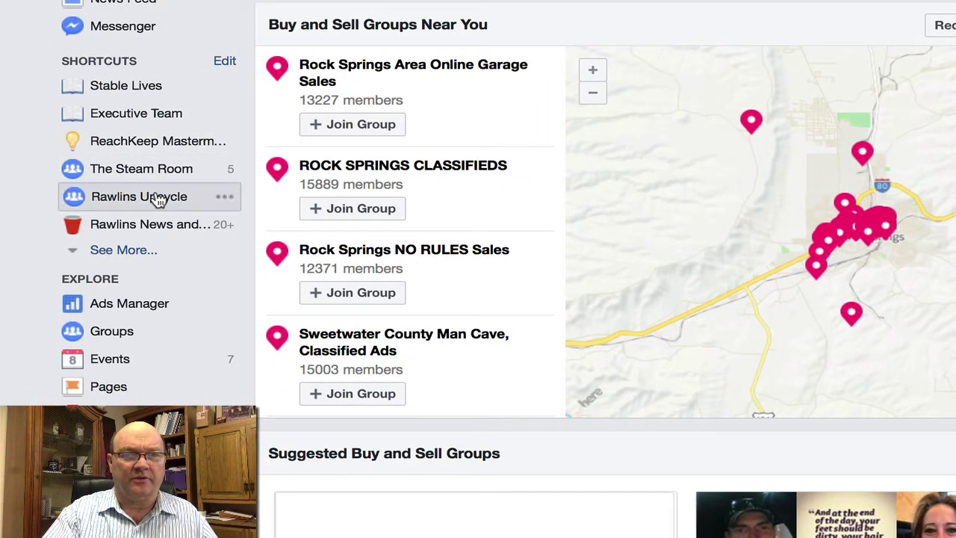
# Open the Rawlins Upcycle group, start a discussion post, and switch to the Easter card in Pages
pyautogui.scroll(-5, 157, 199)
pyautogui.click(157, 197)
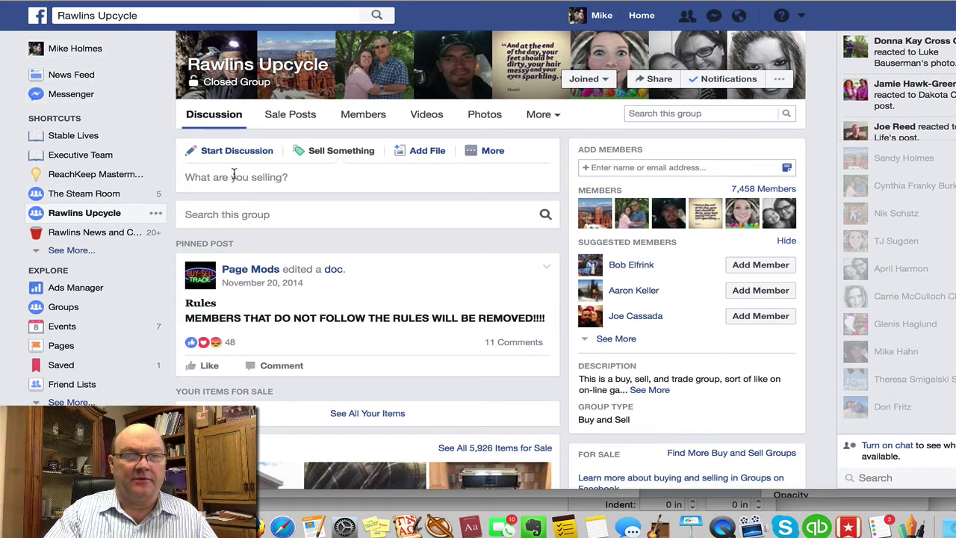
pyautogui.click(241, 152)
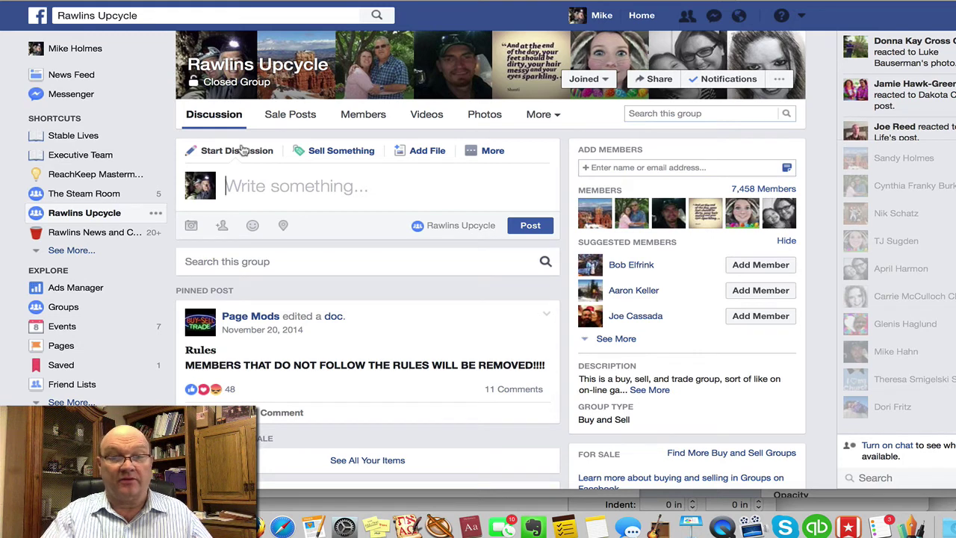
pyautogui.click(315, 527)
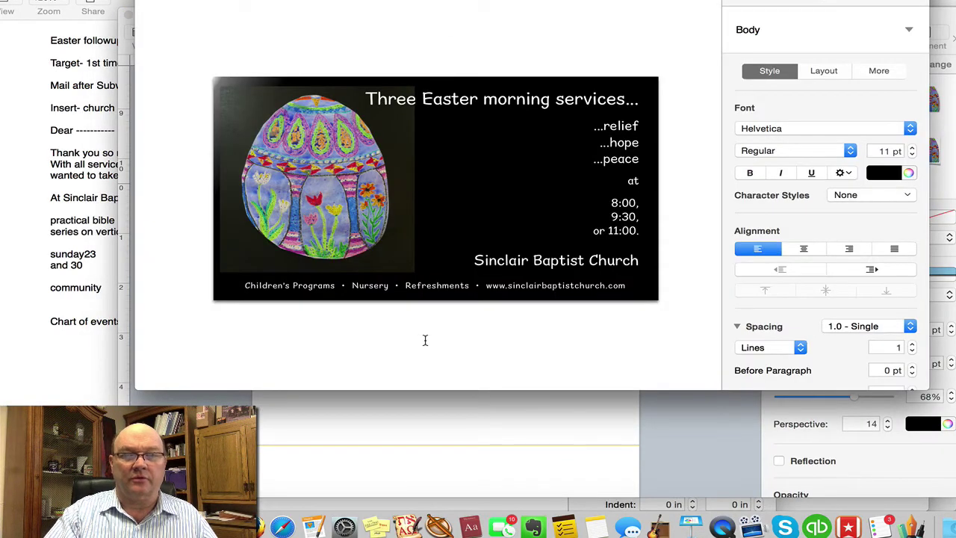
# Select the Easter invitation letter paragraph and its signature in the Pages document
pyautogui.scroll(3, 425, 340)
pyautogui.scroll(-10, 425, 344)
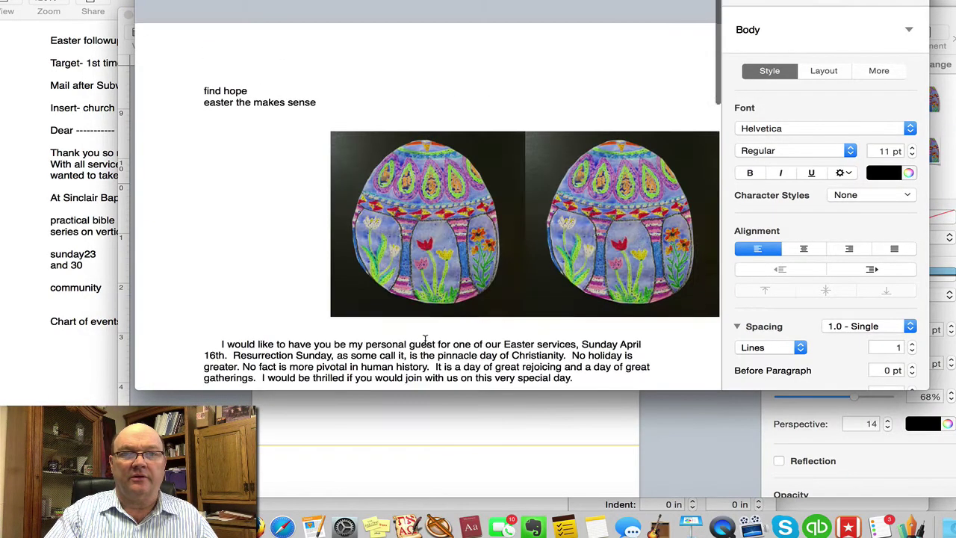
pyautogui.scroll(-2, 425, 340)
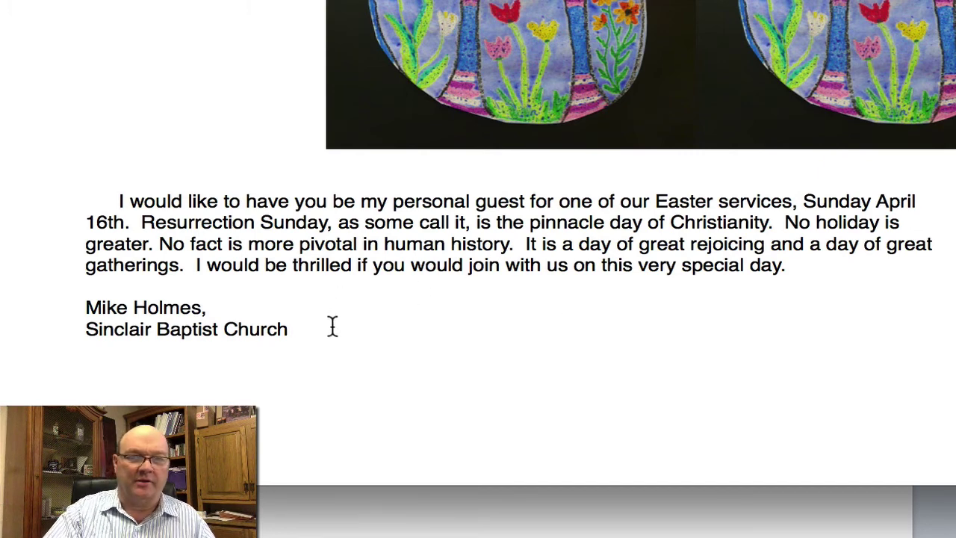
pyautogui.moveTo(287, 329)
pyautogui.mouseDown()
pyautogui.moveTo(117, 216)
pyautogui.moveTo(98, 191)
pyautogui.mouseUp()
pyautogui.press('super+c')
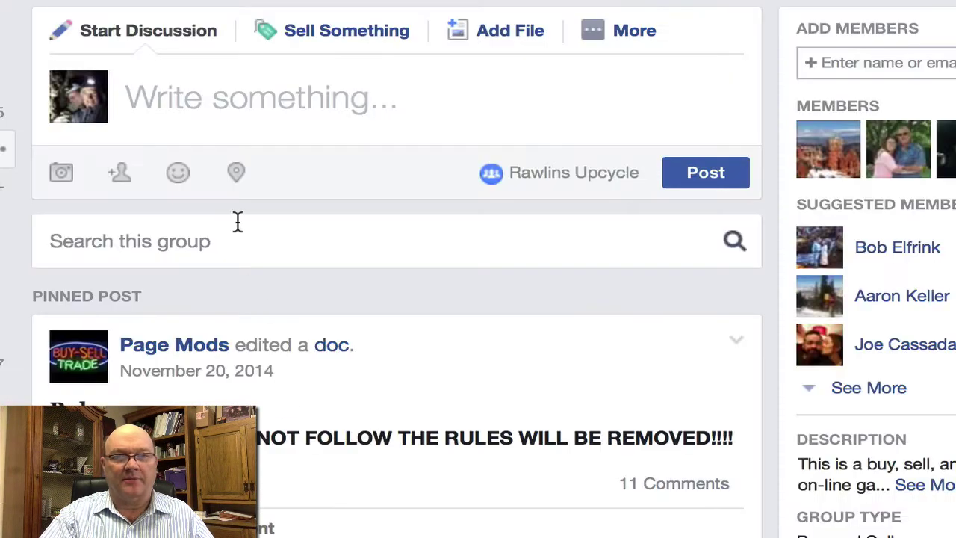
# Paste the invitation letter into the Rawlins Upcycle post and locate Easter Invite in Screenshots
pyautogui.click(149, 81)
pyautogui.press('super+v')
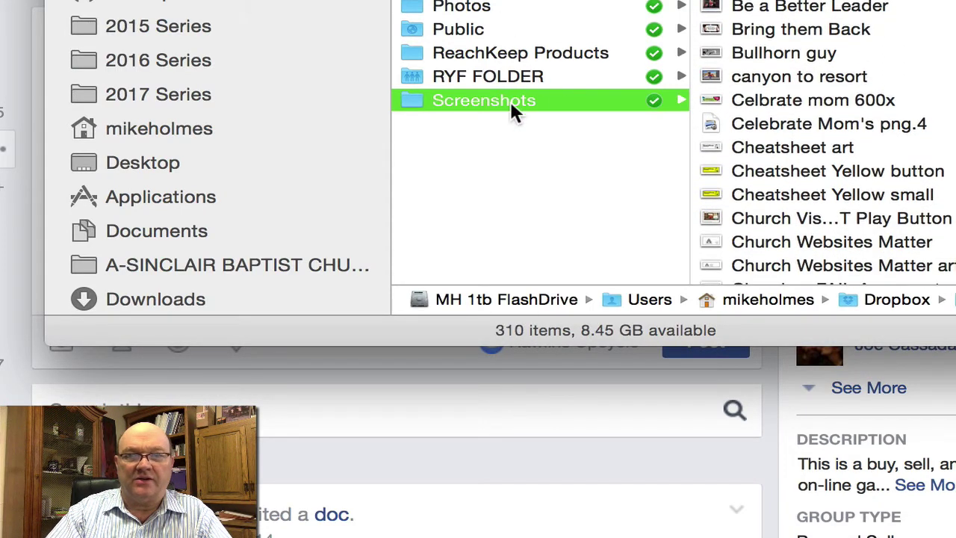
pyautogui.click(509, 99)
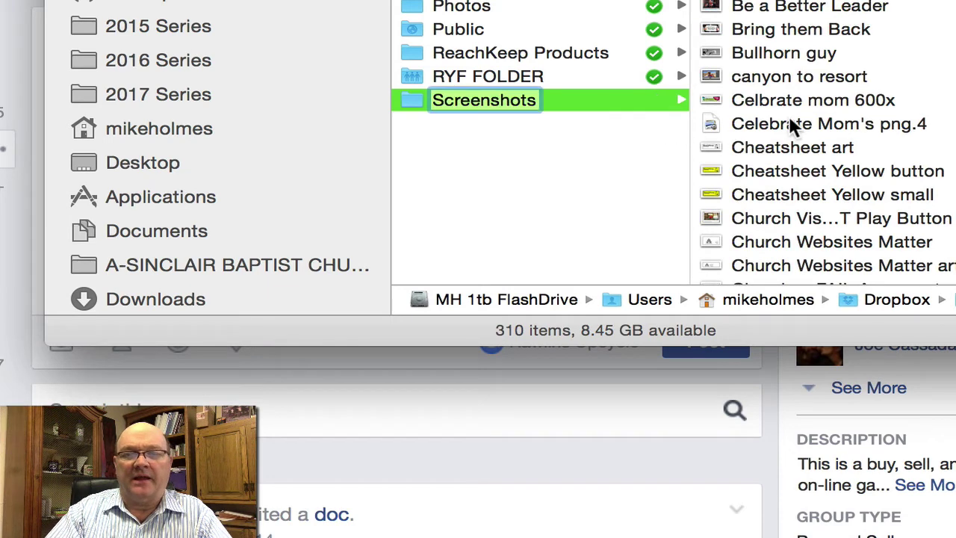
pyautogui.scroll(-5, 846, 123)
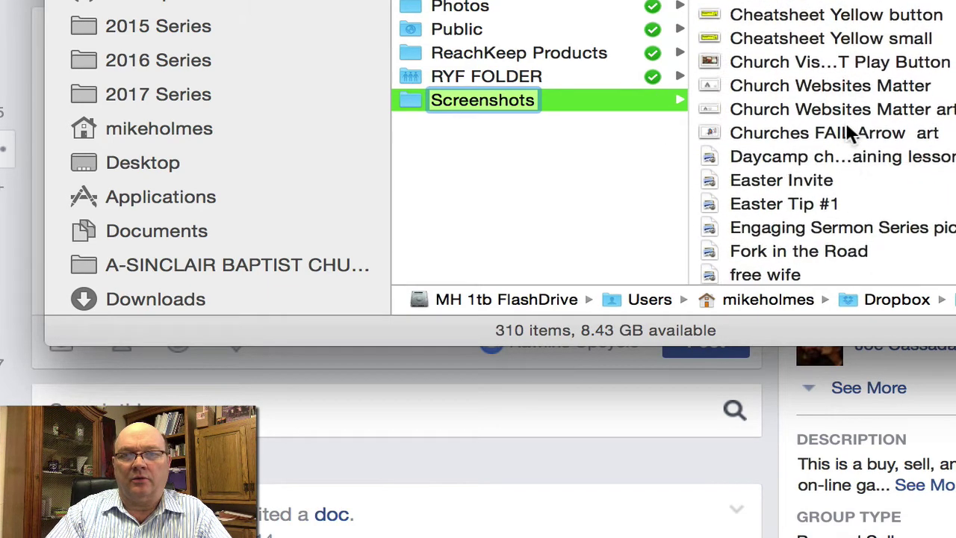
pyautogui.click(794, 146)
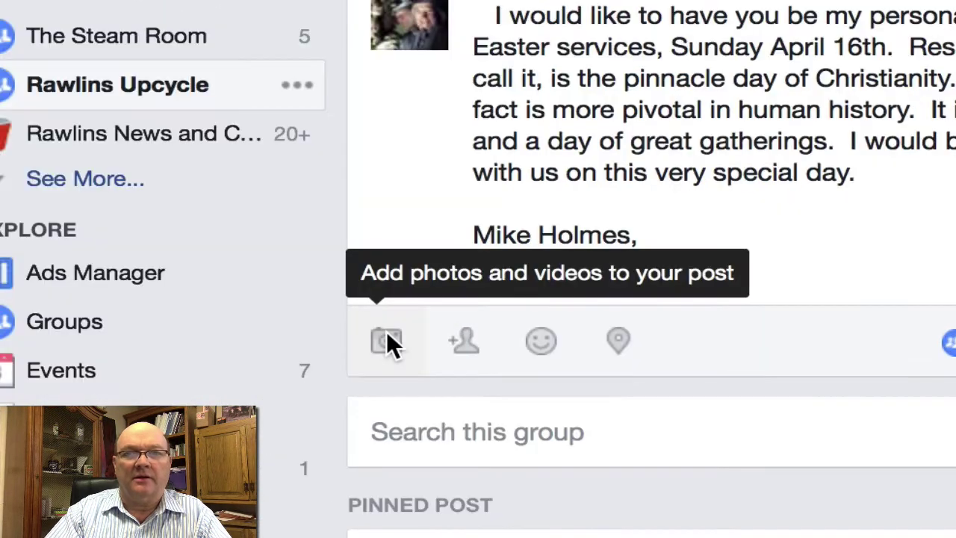
# Attach the Easter Invite image from the Screenshots folder beneath the letter
pyautogui.click(476, 330)
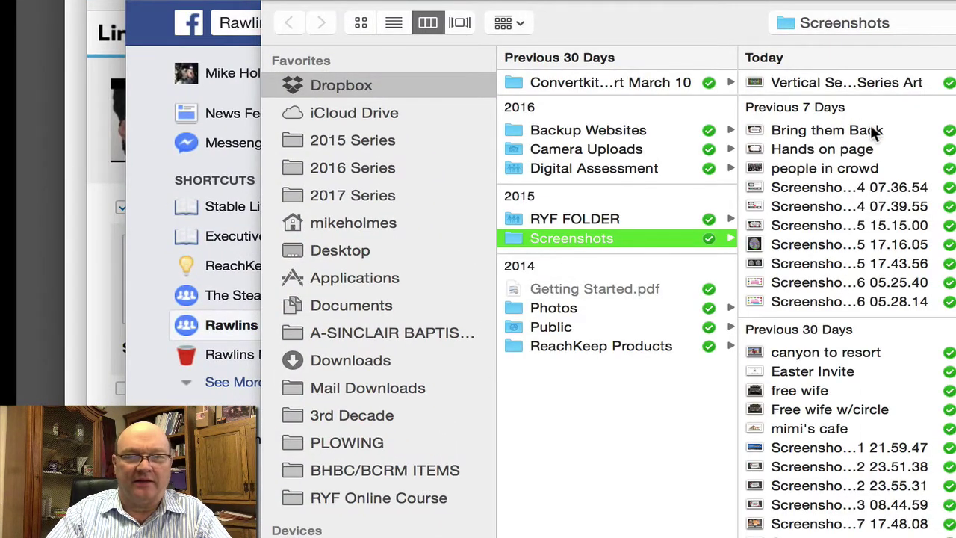
pyautogui.click(808, 371)
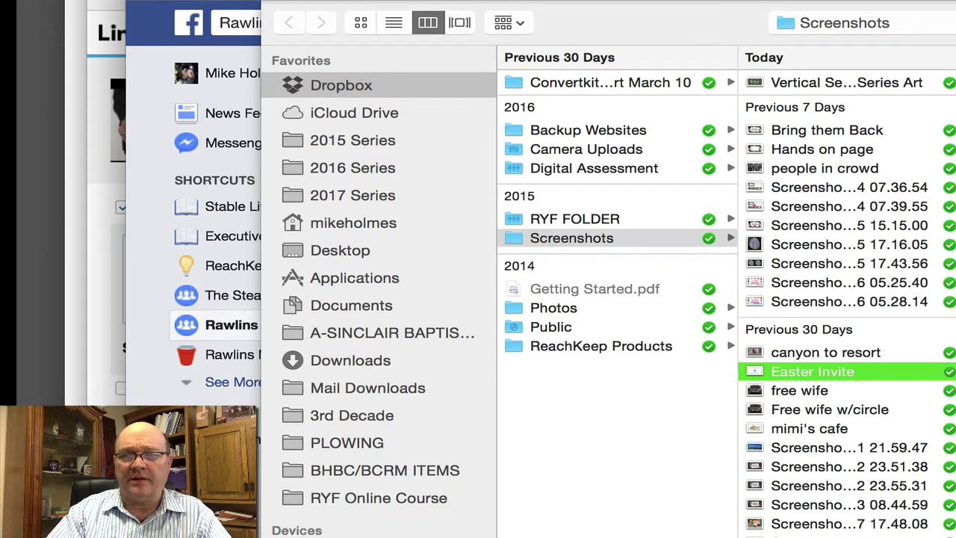
pyautogui.press('Return')
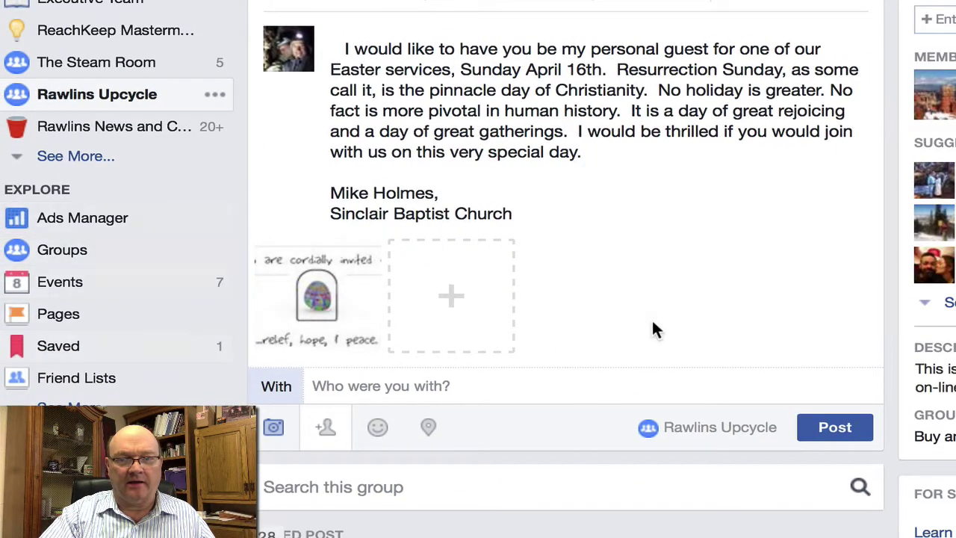
# Publish the Easter invitation to Rawlins Upcycle and scroll to check it under Sinclair Baptist Church
pyautogui.click(835, 428)
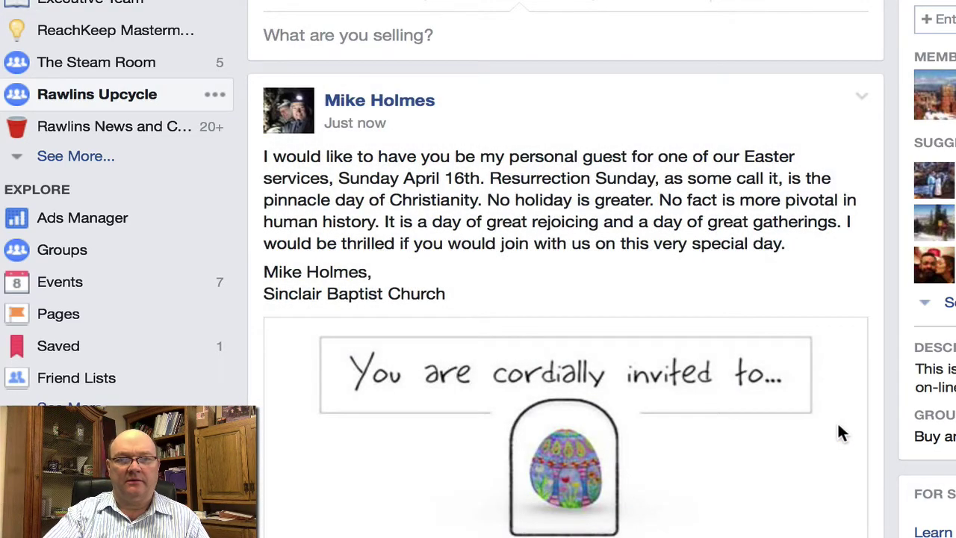
pyautogui.scroll(-4, 838, 437)
pyautogui.scroll(-1, 838, 444)
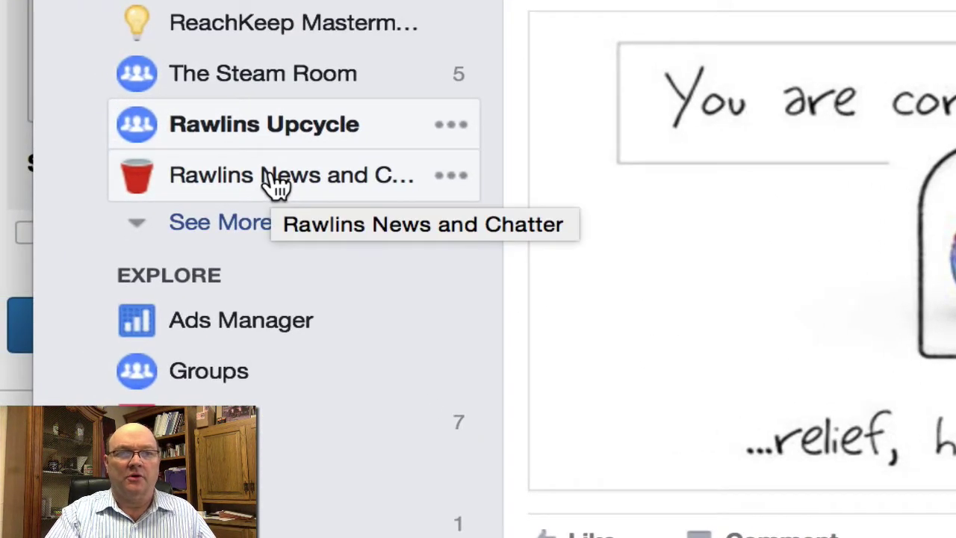
# Go to the Rawlins News and Chatter group and paste the Easter invitation letter into a new post
pyautogui.click(269, 174)
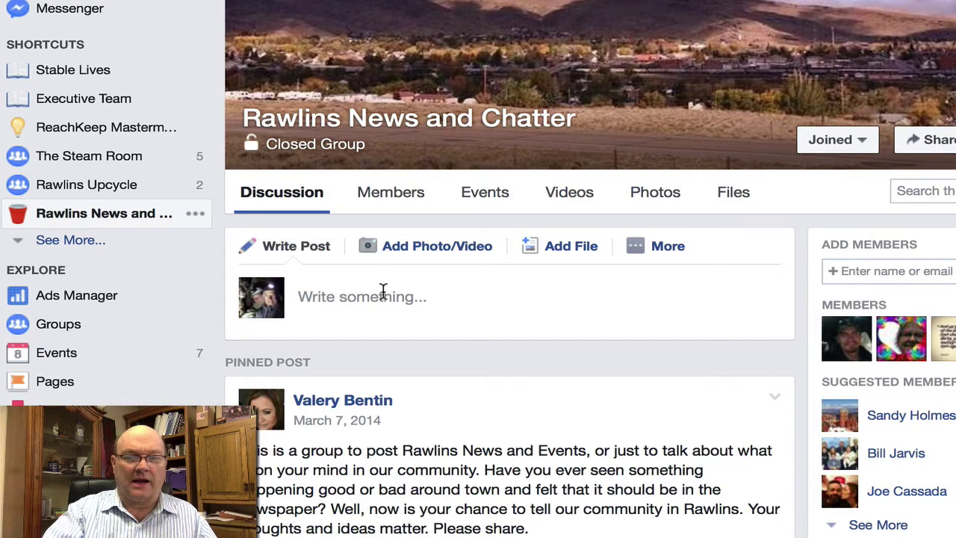
pyautogui.click(351, 291)
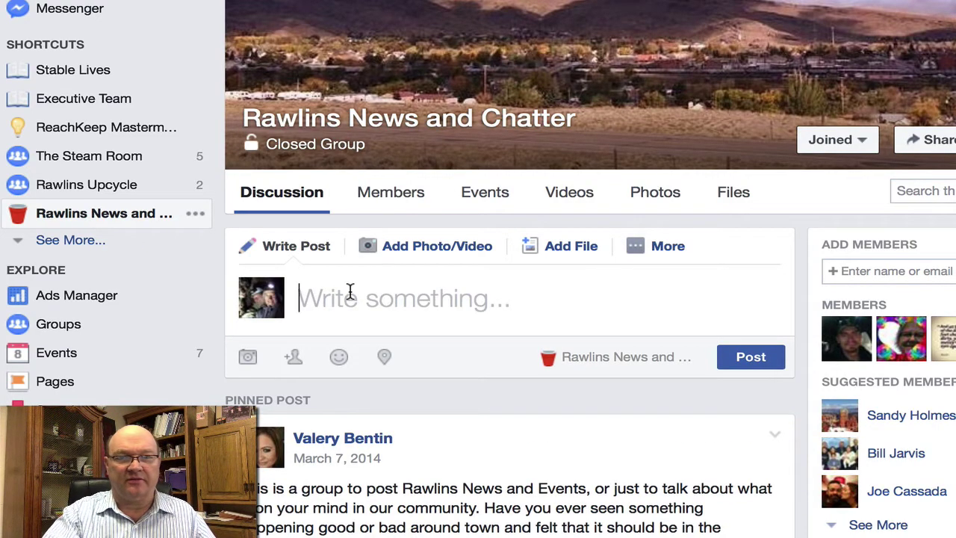
pyautogui.hotkey('ctrl', 'v')
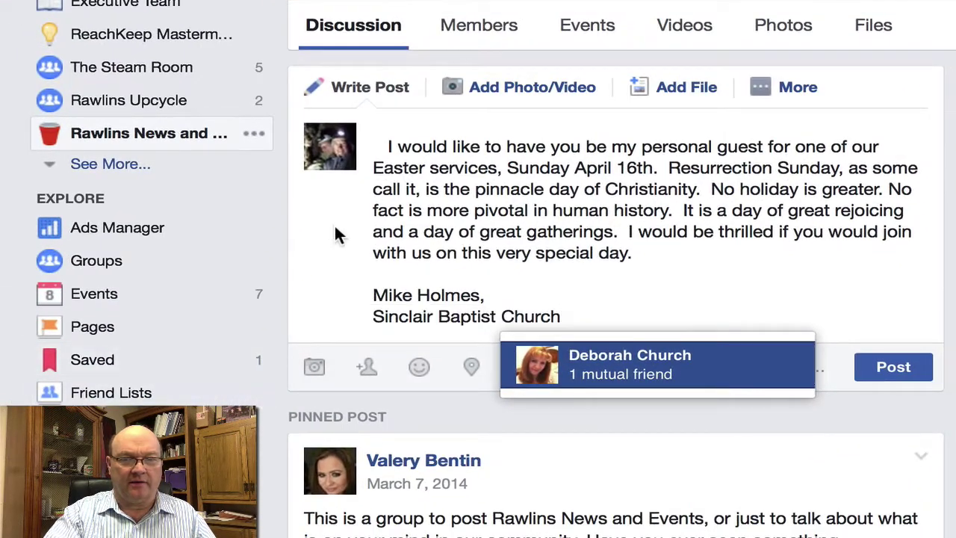
# Attach the Easter Invite image from Screenshots and publish the post to Rawlins News and Chatter
pyautogui.click(314, 367)
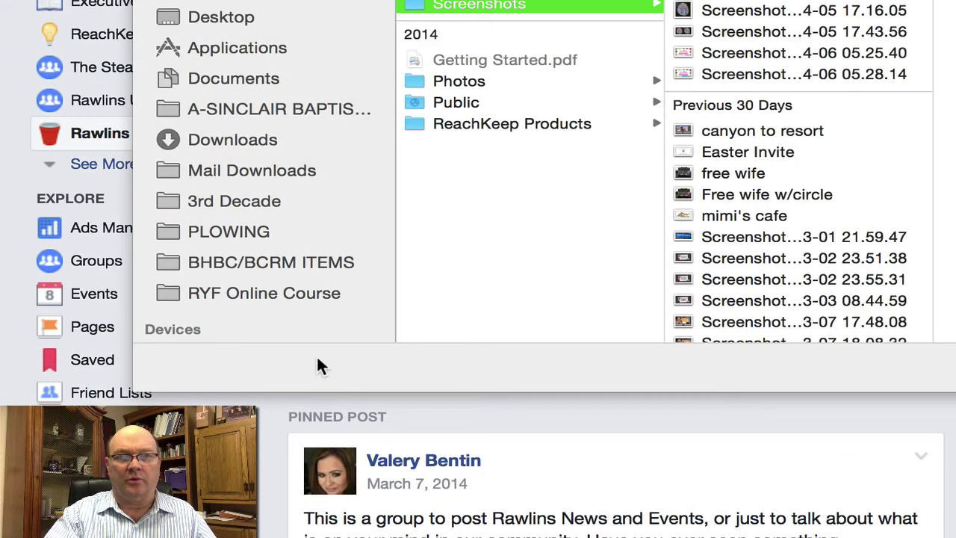
pyautogui.click(751, 154)
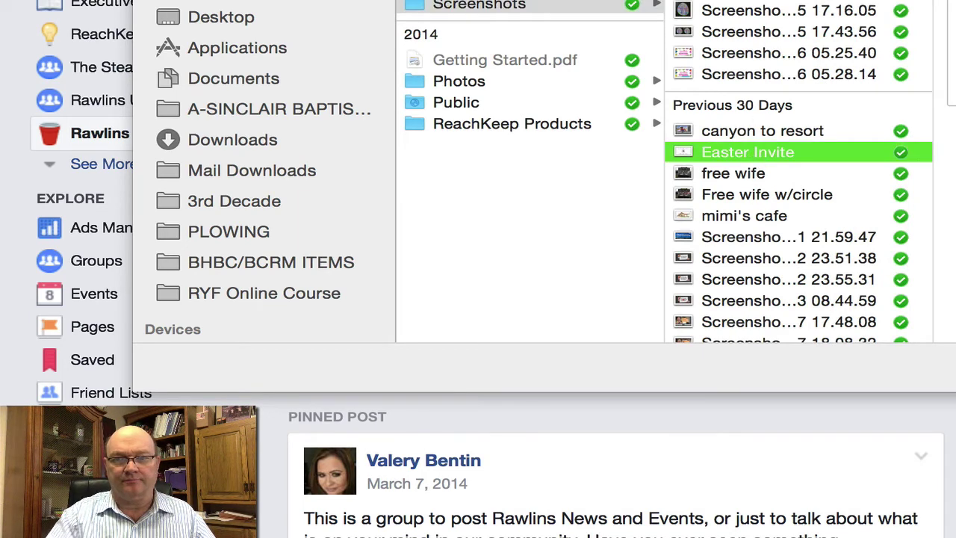
pyautogui.press('Return')
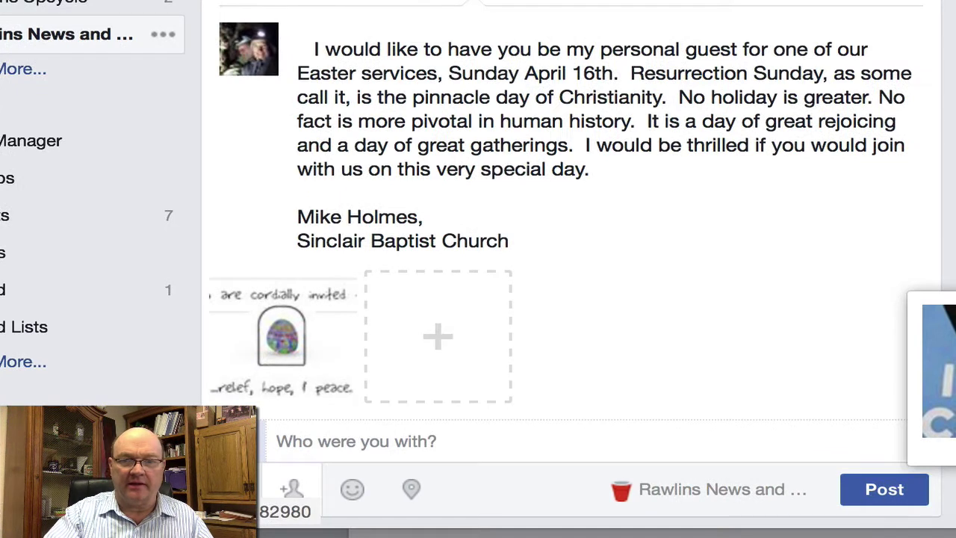
pyautogui.click(876, 489)
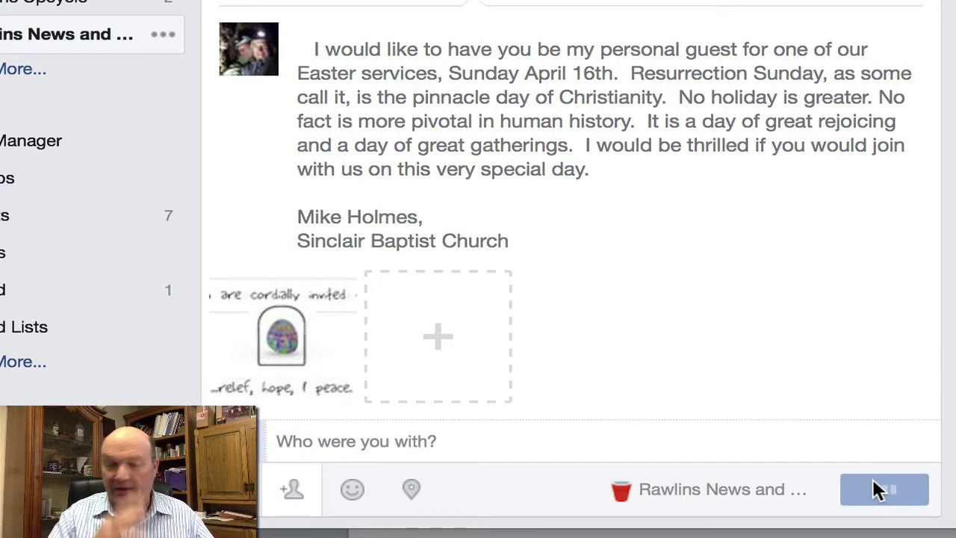